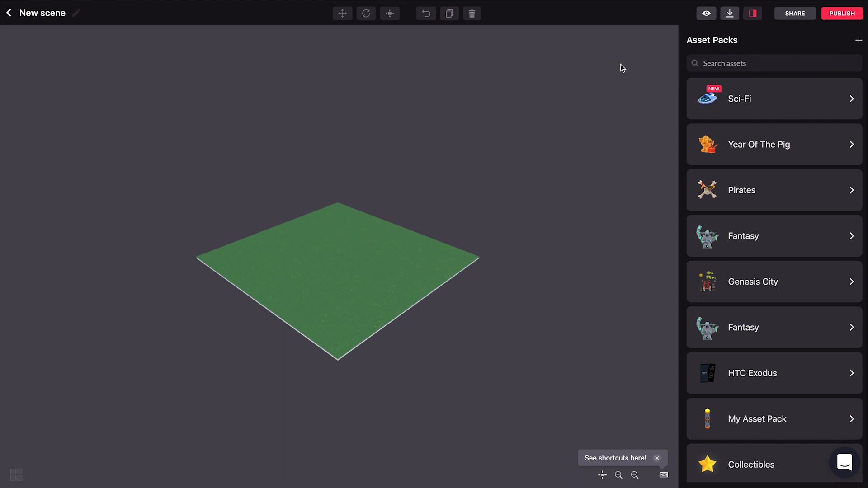
# Place the Chest from the Genesis City structures near the back corner of the ground.
pyautogui.click(766, 289)
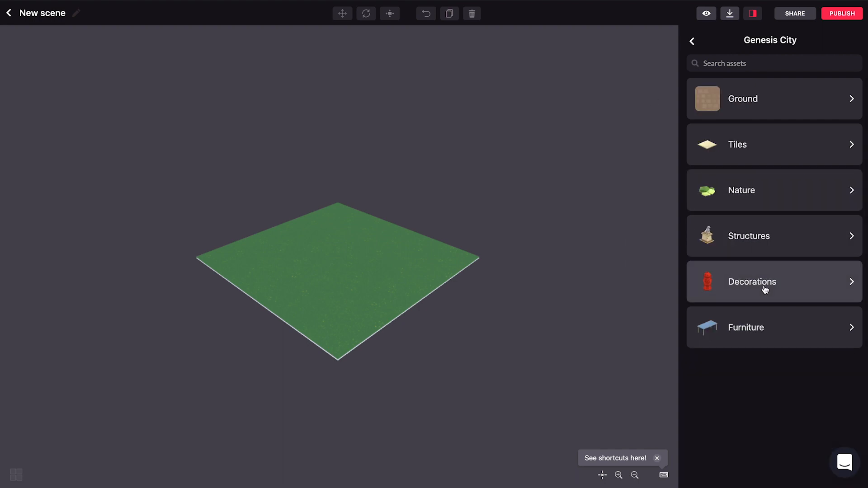
pyautogui.click(750, 234)
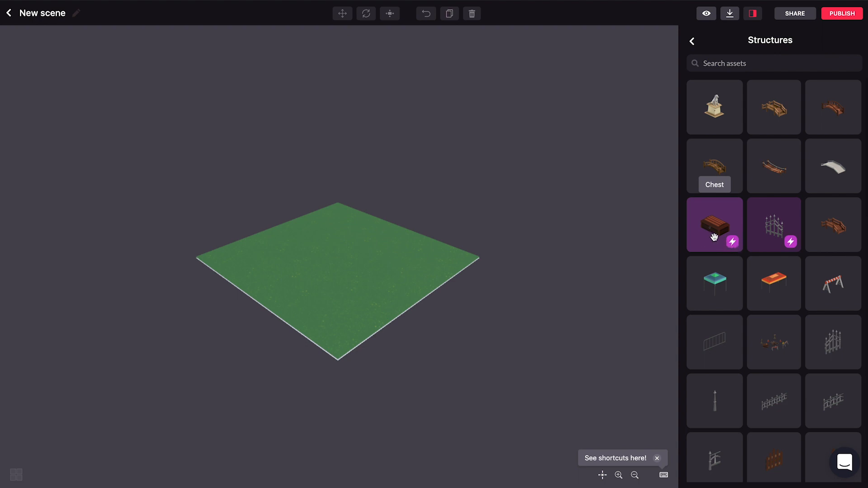
pyautogui.moveTo(714, 236); pyautogui.dragTo(374, 239)
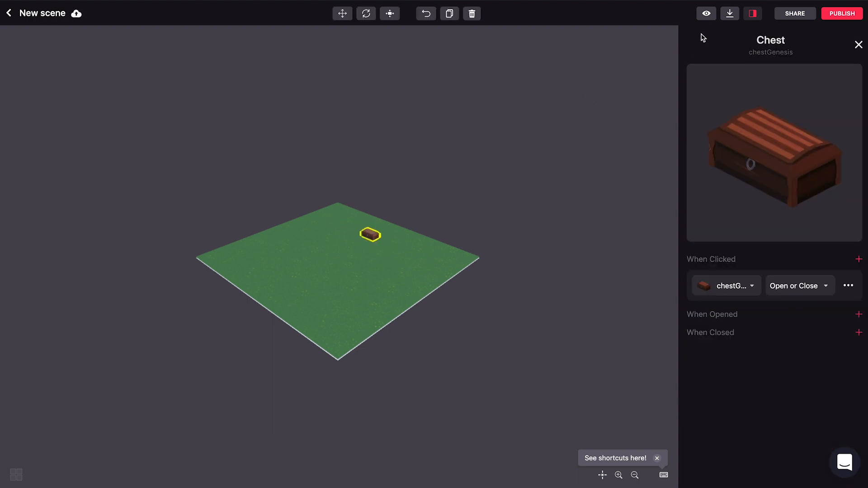
# Preview the scene, open and close the chest to test its click behaviour, and return to the editor.
pyautogui.click(707, 14)
pyautogui.press('w')
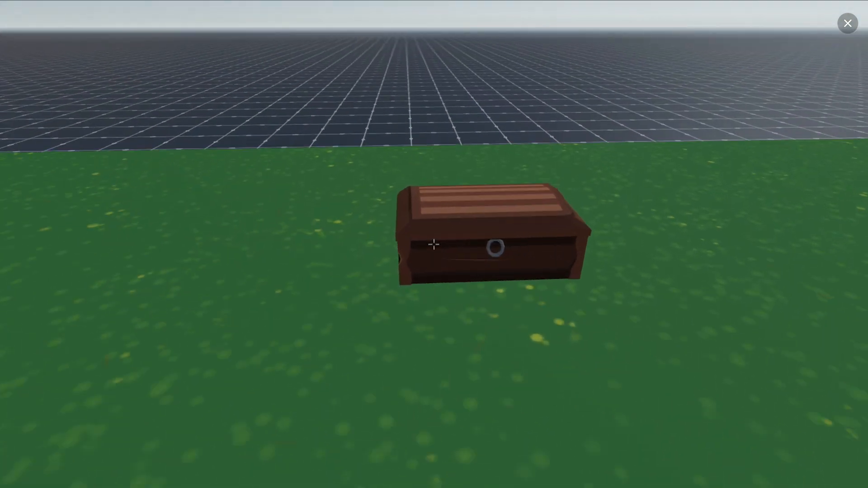
pyautogui.click(434, 244)
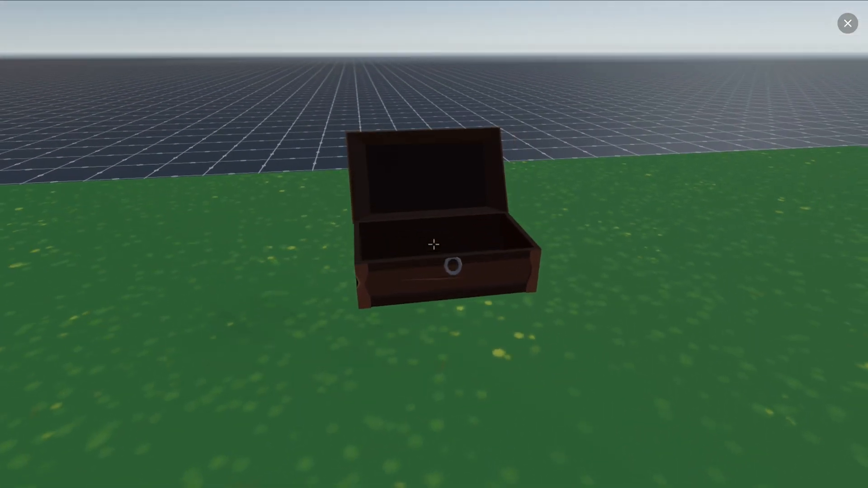
pyautogui.press('w')
pyautogui.click(434, 245)
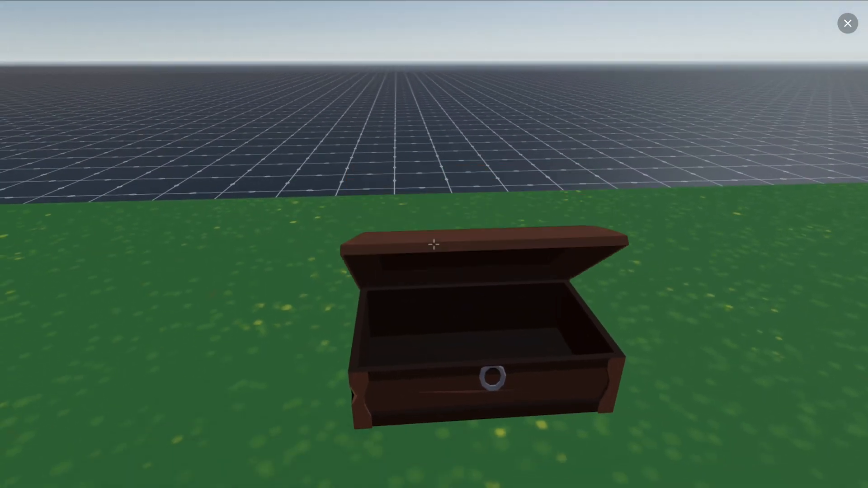
pyautogui.press('s')
pyautogui.press('a')
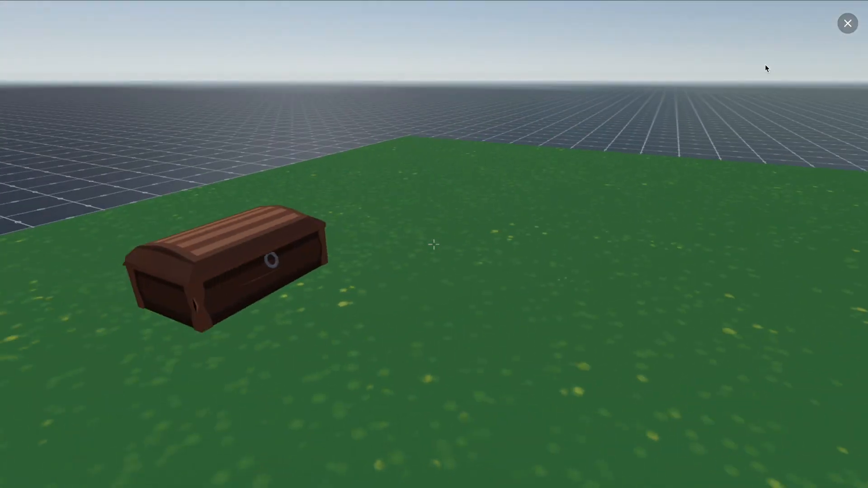
pyautogui.click(848, 23)
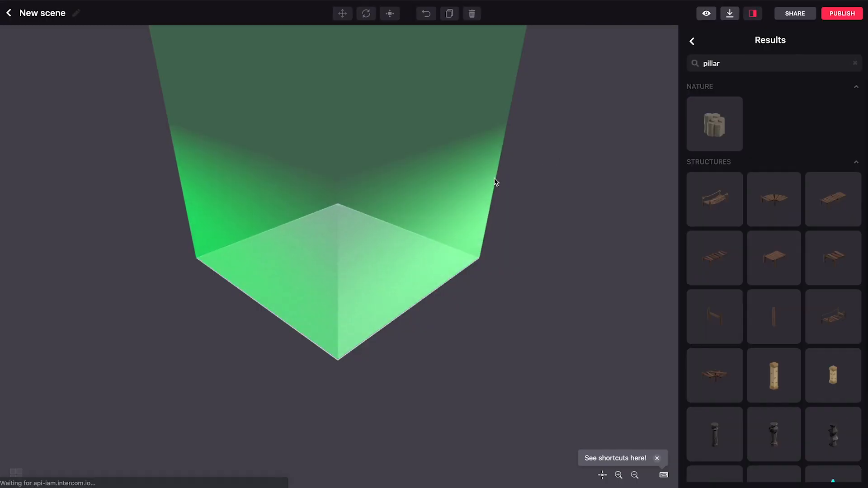
# Search the assets for "post" and place the interactive Signpost beside the chest.
pyautogui.press('BackSpace')
pyautogui.press('BackSpace')
pyautogui.press('BackSpace')
pyautogui.press('BackSpace')
pyautogui.press('BackSpace')
pyautogui.press('BackSpace')
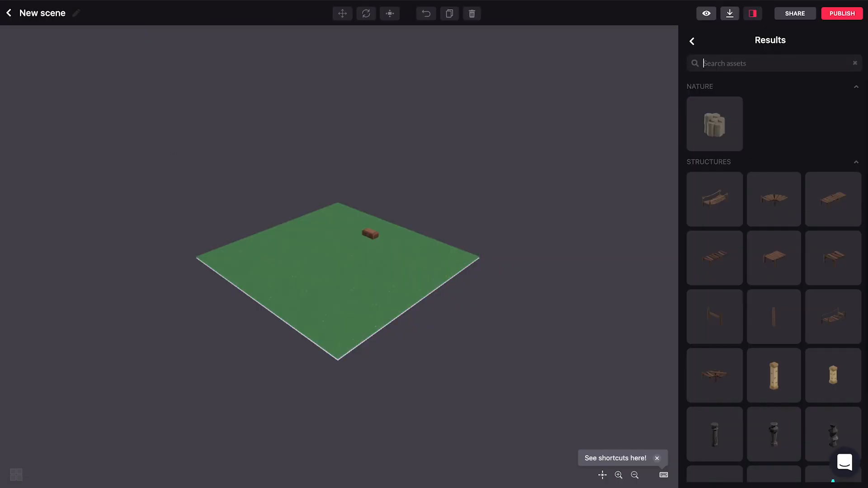
pyautogui.write('post')
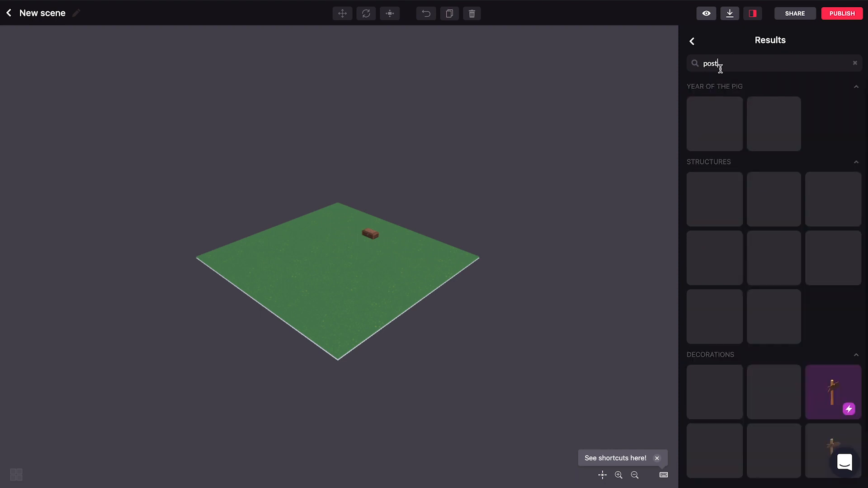
pyautogui.moveTo(814, 384); pyautogui.dragTo(350, 222)
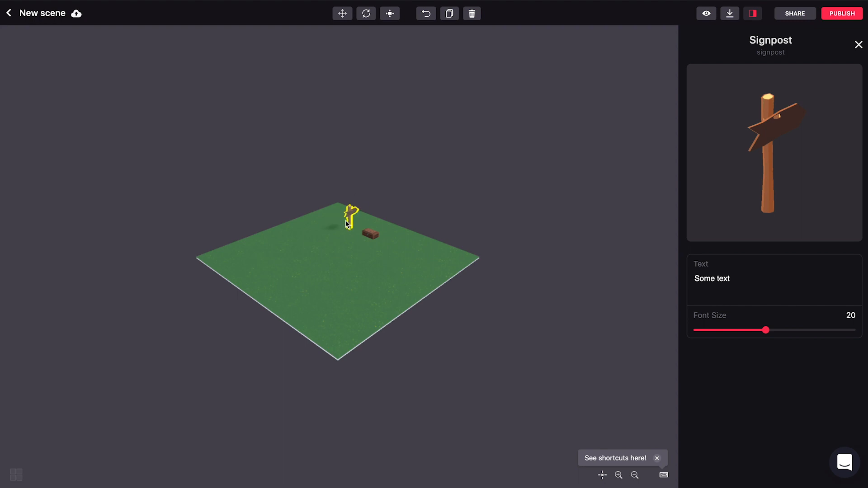
# Set the signpost's text to "Open the chest!" and rotate it about its vertical axis so the arrow points toward the chest.
pyautogui.moveTo(743, 280); pyautogui.dragTo(679, 277)
pyautogui.write('Open the chest!')
pyautogui.click(366, 13)
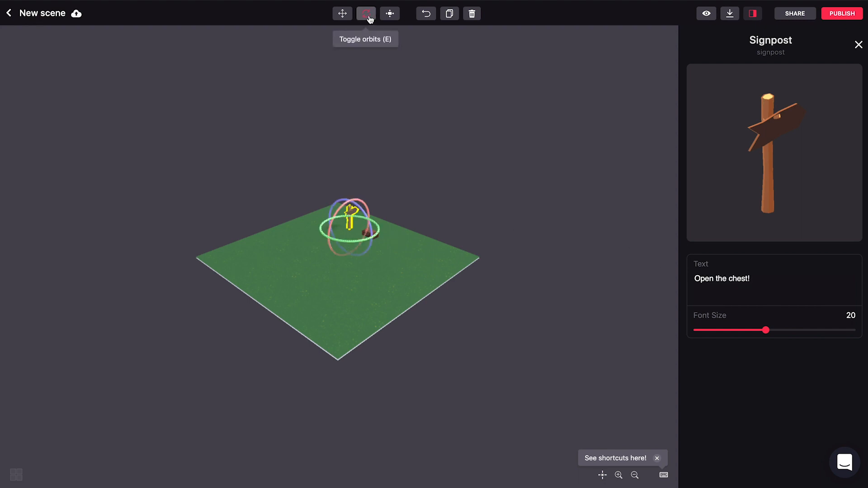
pyautogui.moveTo(354, 245); pyautogui.dragTo(306, 224)
pyautogui.click(403, 190)
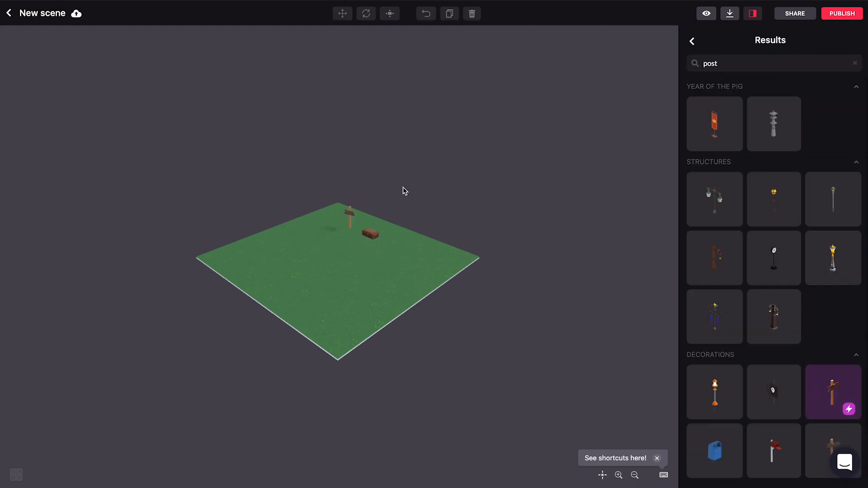
# Preview the scene to check the signpost's text and direction, and return to the editor.
pyautogui.click(706, 14)
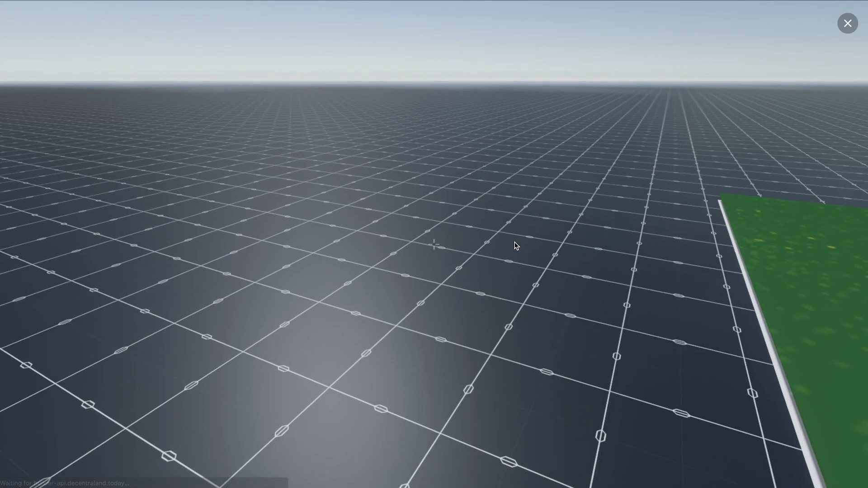
pyautogui.press('w')
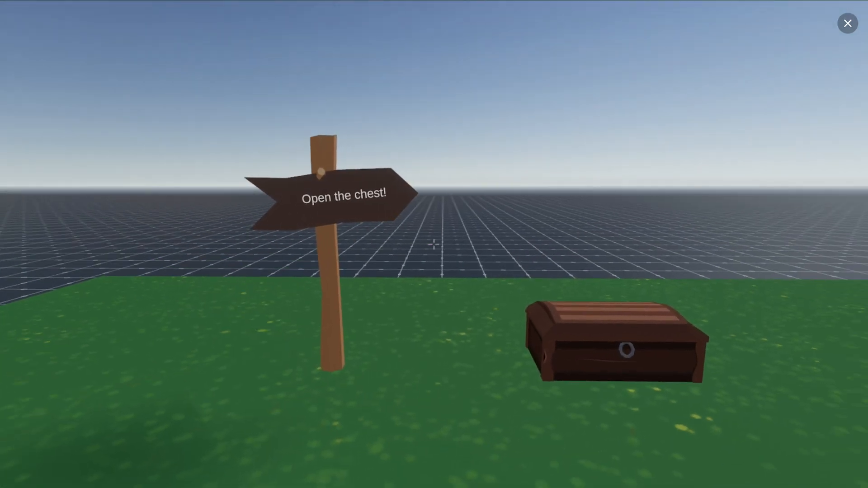
pyautogui.click(847, 23)
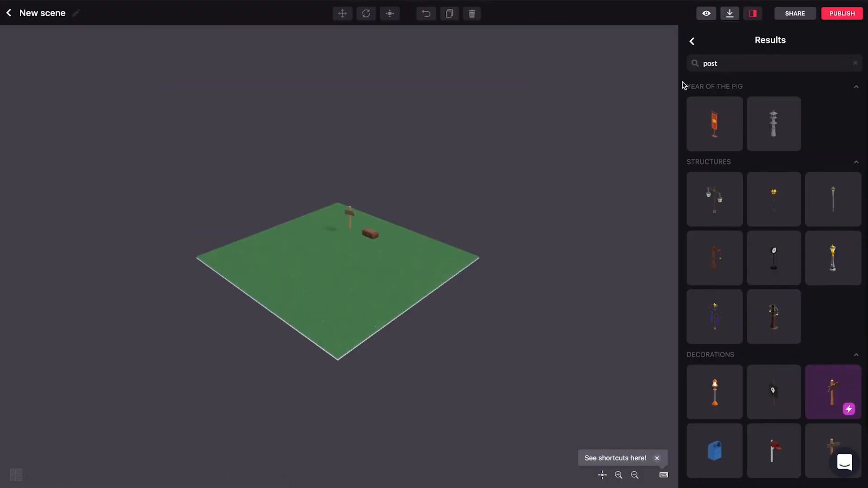
# Search the assets for "button" and place the Red Button on the ground in front of the chest.
pyautogui.moveTo(736, 63); pyautogui.dragTo(691, 63)
pyautogui.write('button')
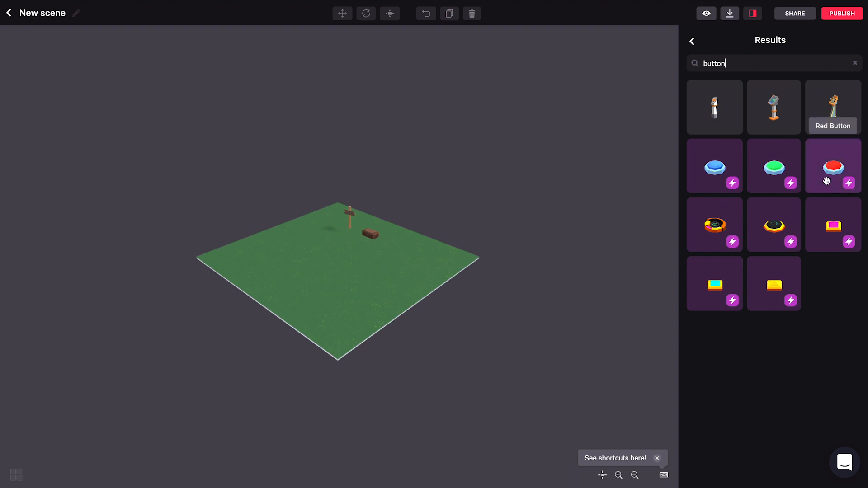
pyautogui.moveTo(830, 171); pyautogui.dragTo(355, 246)
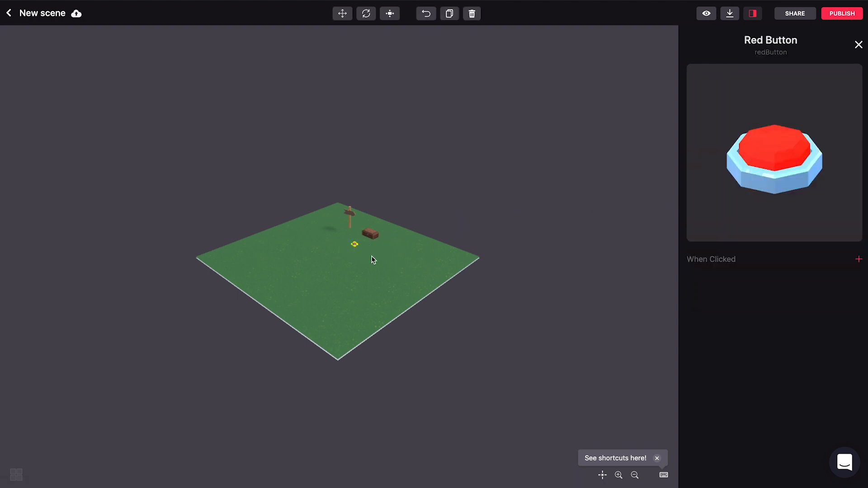
# Add a When Clicked action to the red button that targets chestGenesis with Open.
pyautogui.scroll(5, 374, 258)
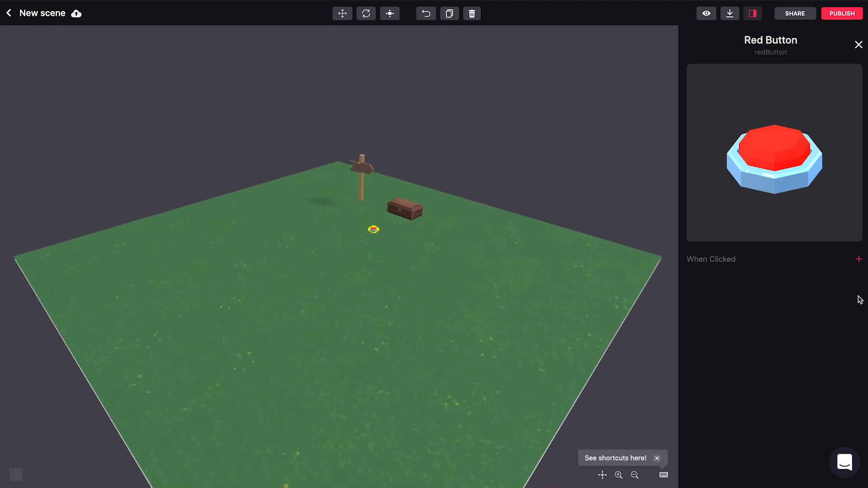
pyautogui.click(849, 268)
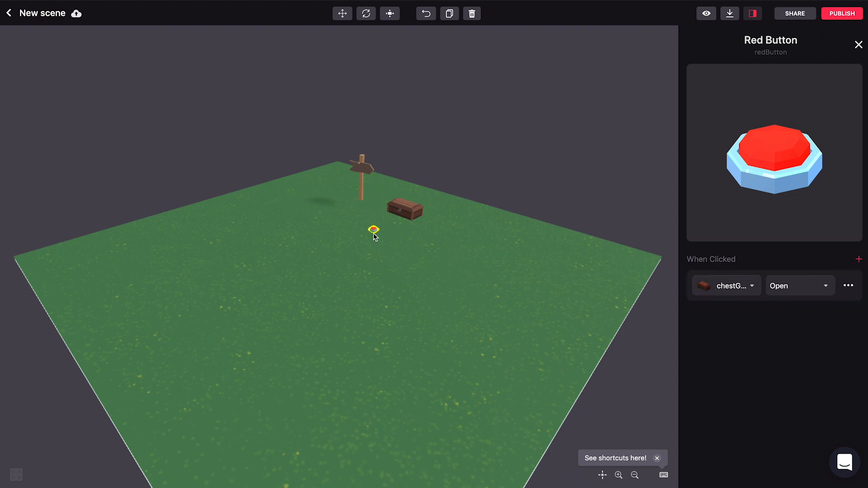
pyautogui.click(750, 290)
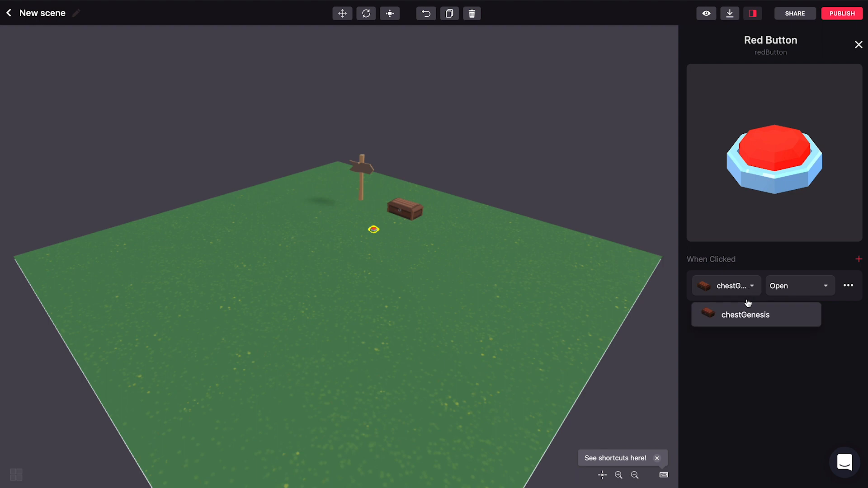
pyautogui.click(752, 292)
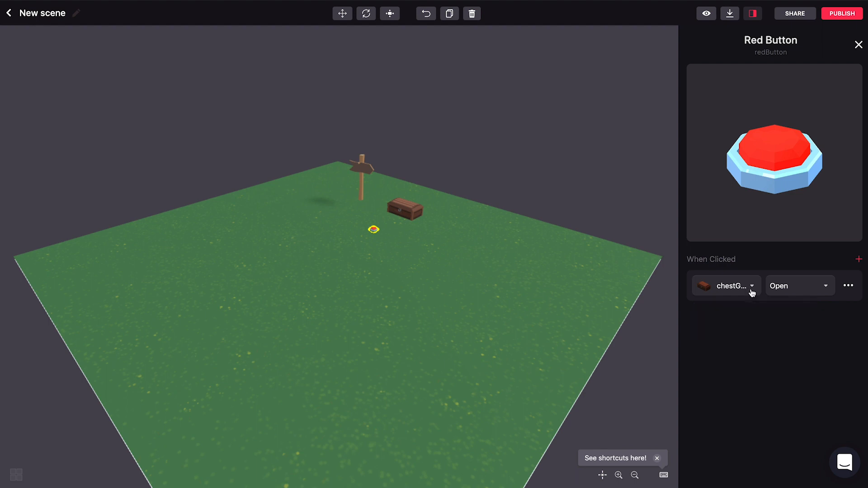
pyautogui.click(798, 293)
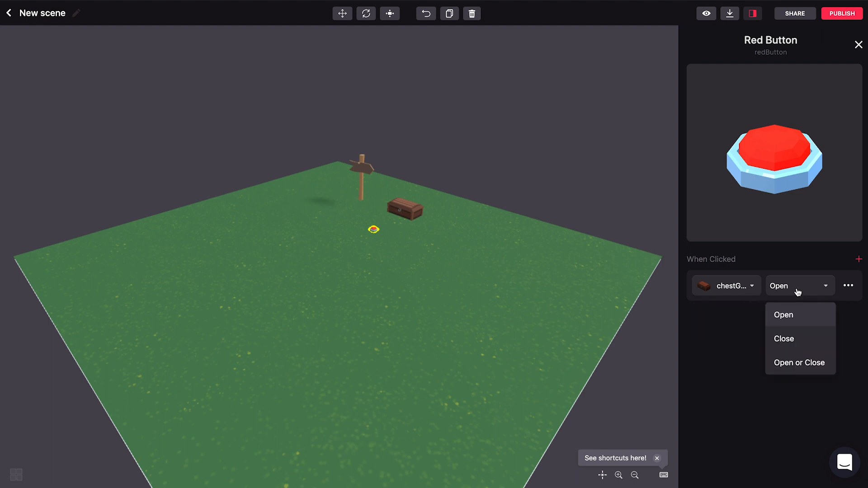
pyautogui.click(795, 316)
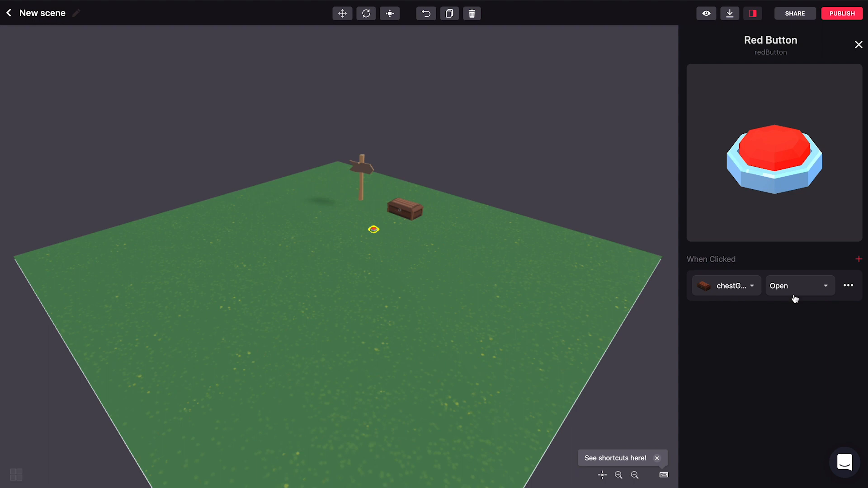
# Preview the scene, test opening the chest with the red button, and leave the preview.
pyautogui.click(706, 13)
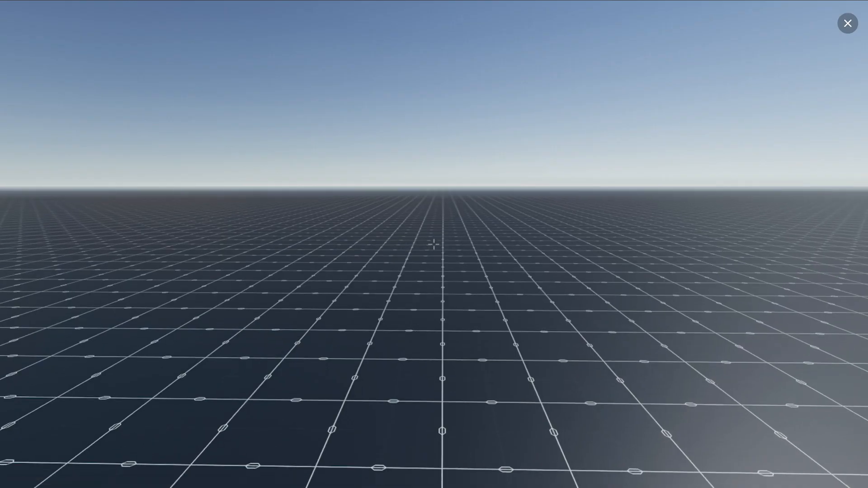
pyautogui.press('w')
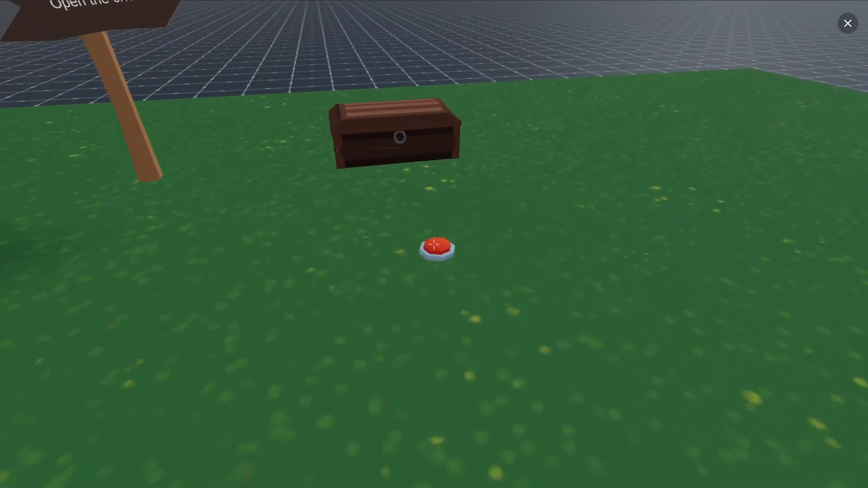
pyautogui.click(434, 245)
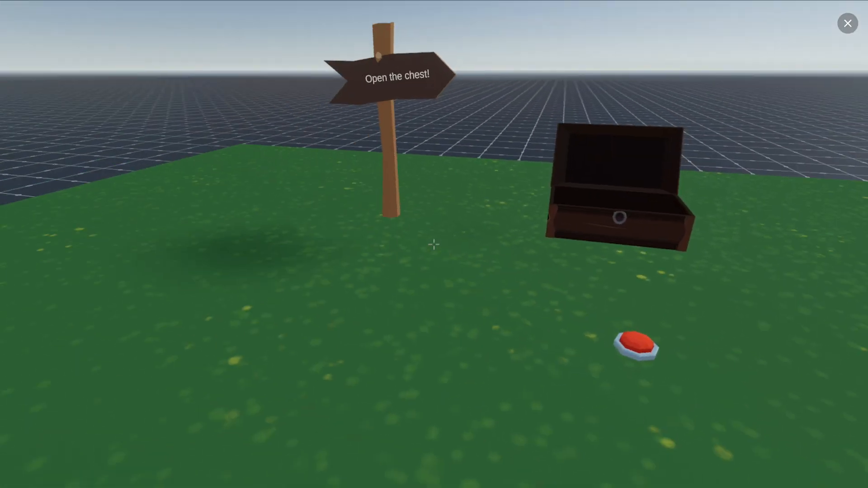
pyautogui.press('Escape')
# Remove the Open or Close action from the chest's When Clicked event and deselect the chest.
pyautogui.click(371, 236)
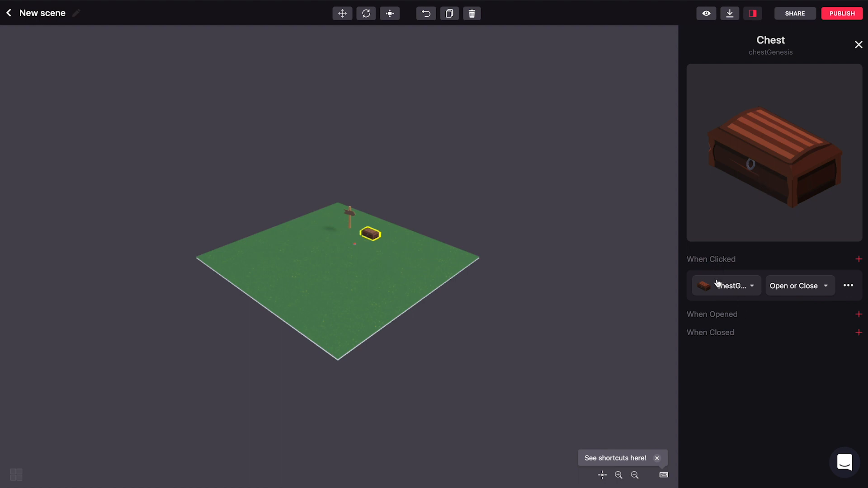
pyautogui.click(756, 290)
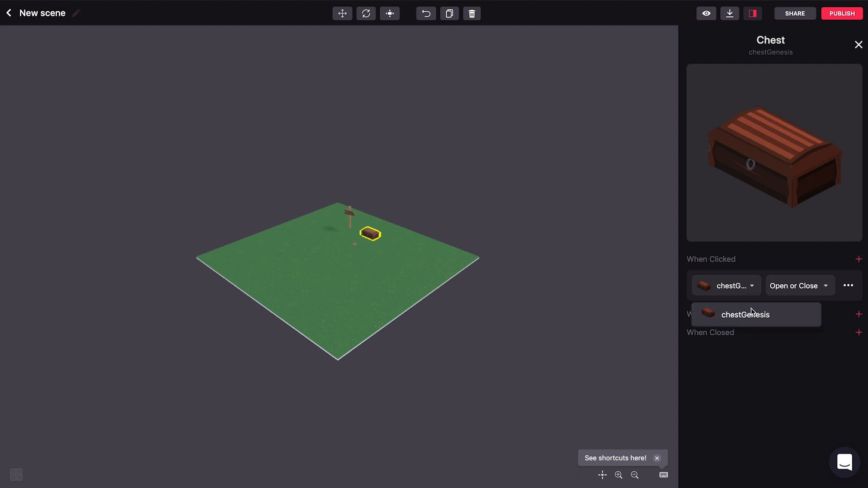
pyautogui.click(767, 271)
pyautogui.click(799, 288)
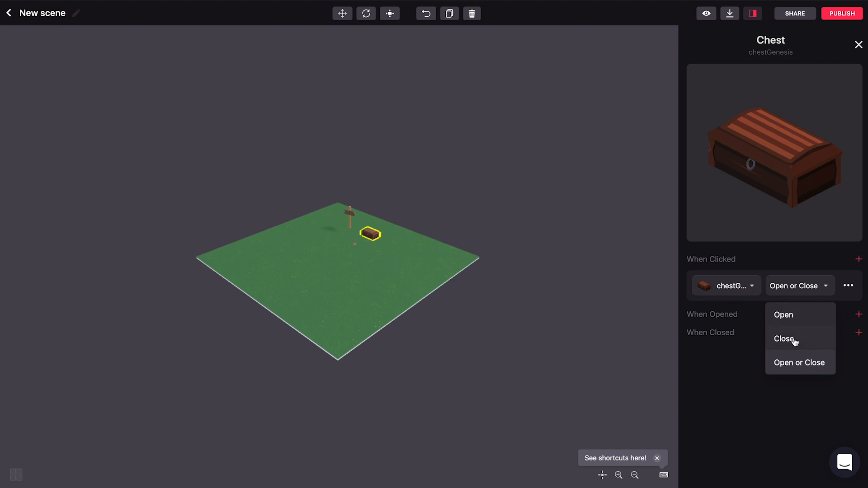
pyautogui.click(849, 286)
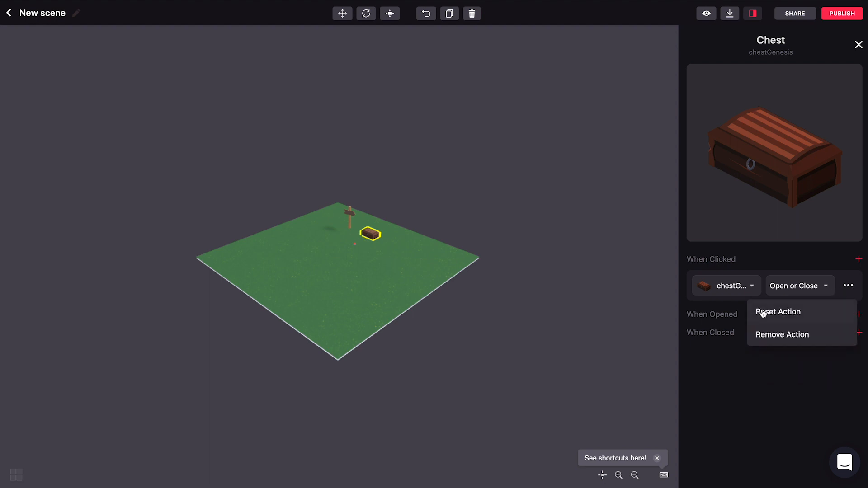
pyautogui.click(799, 340)
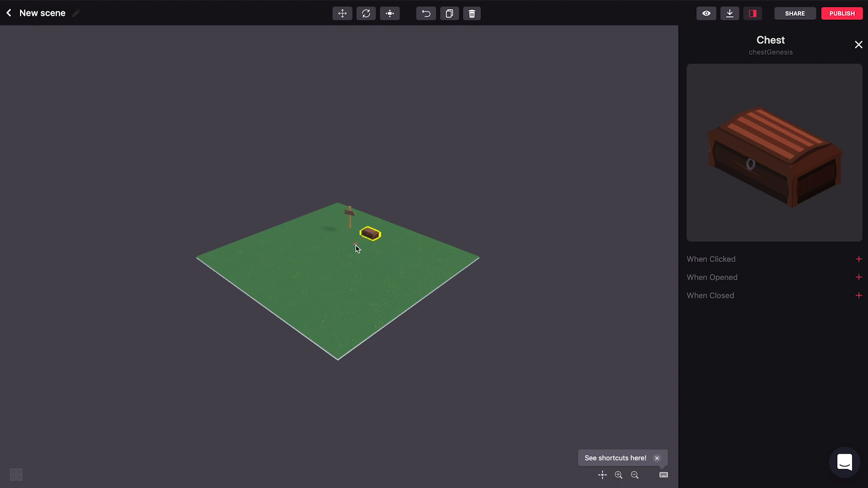
pyautogui.click(394, 266)
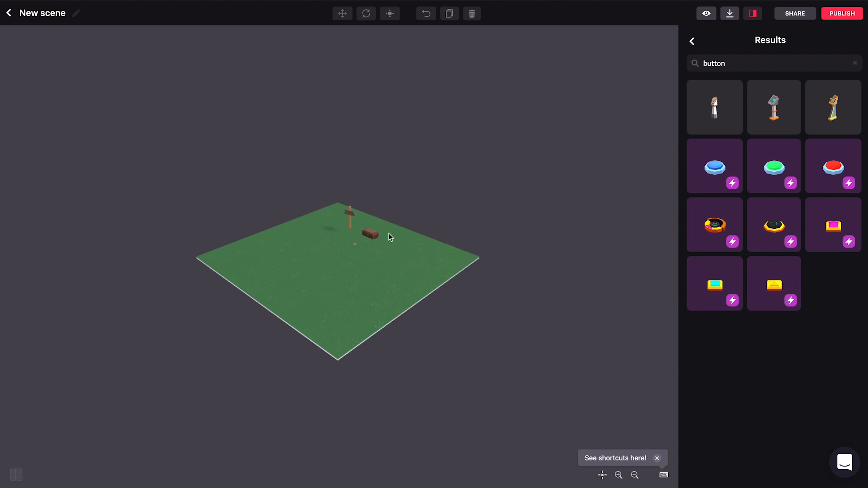
# Search the assets for "siren" and place the Police Siren on the ground beside the chest.
pyautogui.click(373, 236)
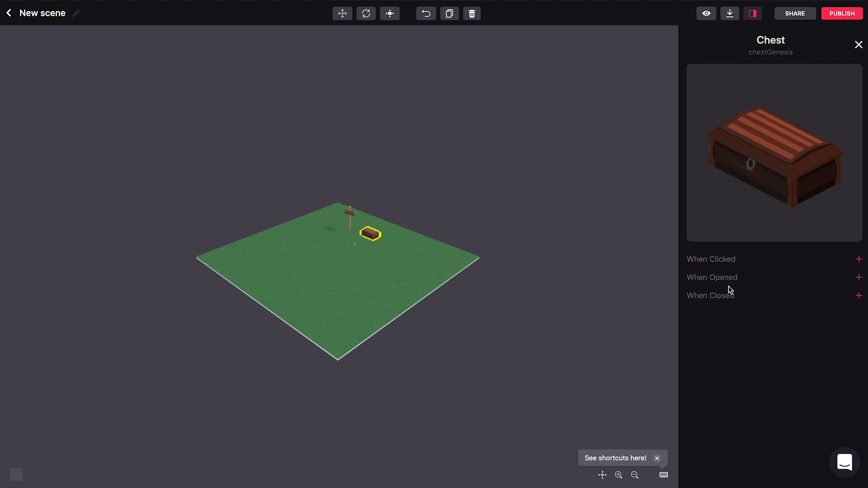
pyautogui.click(859, 45)
pyautogui.moveTo(742, 60); pyautogui.dragTo(689, 54)
pyautogui.write('siren')
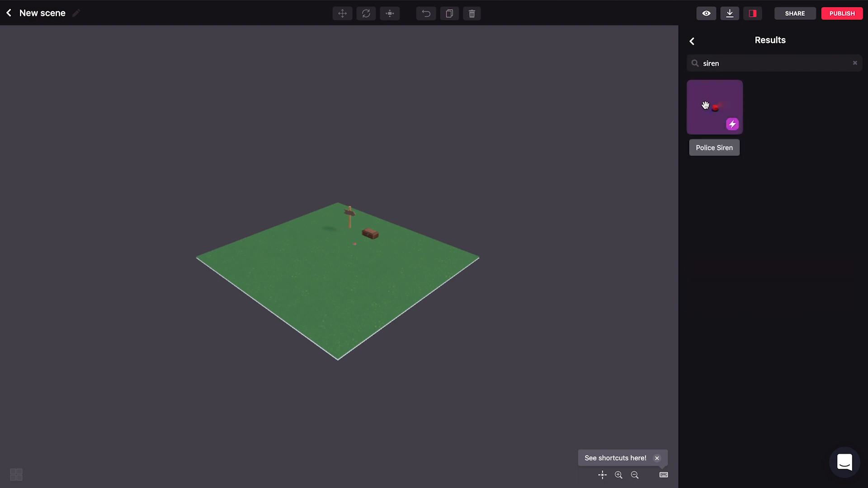
pyautogui.moveTo(714, 107); pyautogui.dragTo(389, 247)
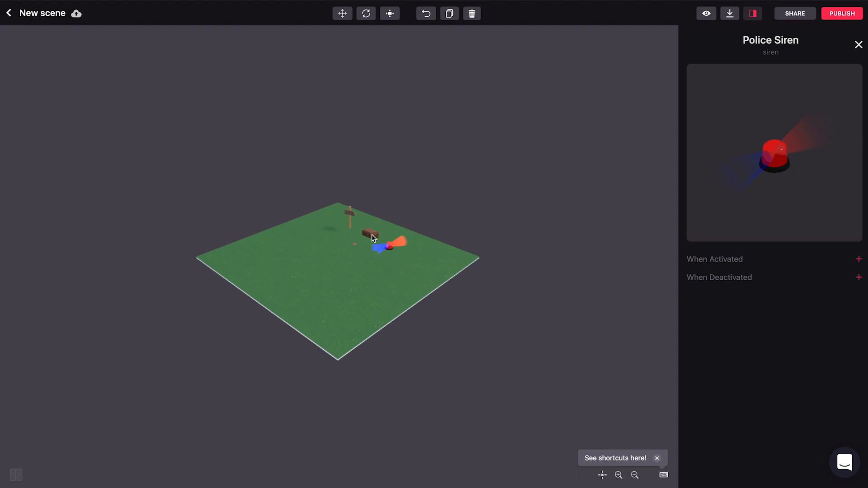
# Add a When Opened action to the chest that targets the siren with Activate, and deselect the chest.
pyautogui.click(372, 234)
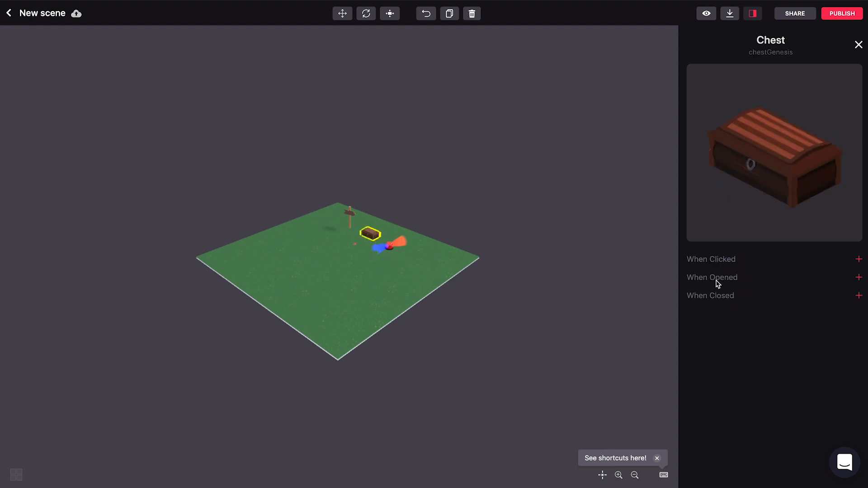
pyautogui.click(858, 278)
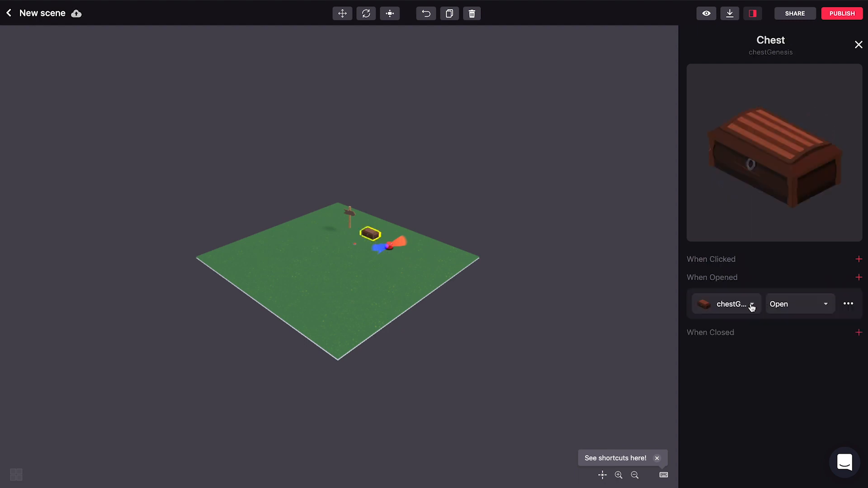
pyautogui.click(745, 308)
pyautogui.click(729, 356)
pyautogui.click(537, 184)
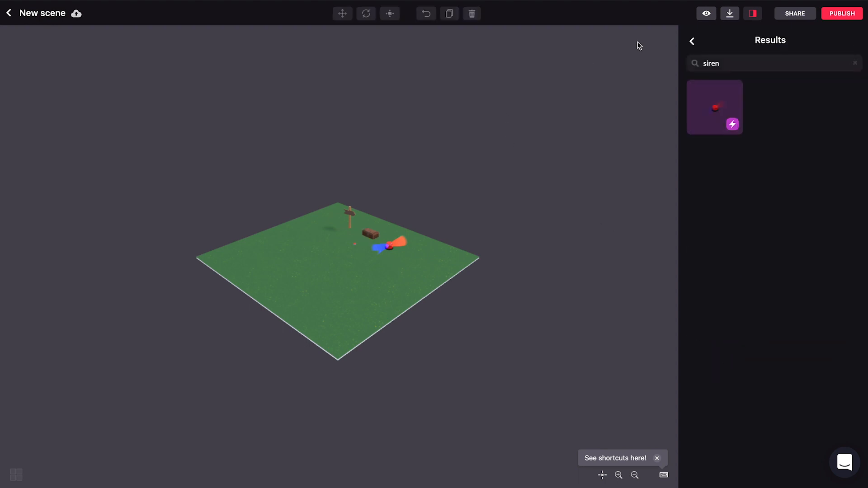
# Preview the scene, test whether opening the chest with the red button activates the siren, and leave the preview.
pyautogui.click(707, 13)
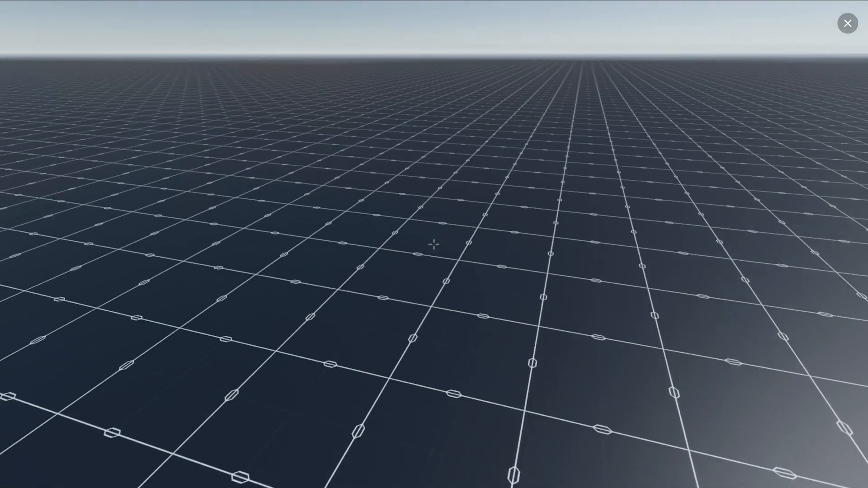
pyautogui.press('s')
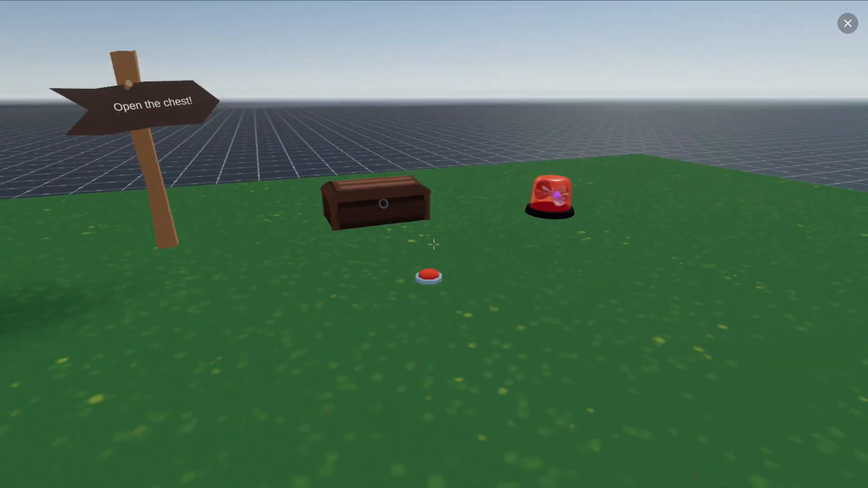
pyautogui.press('w')
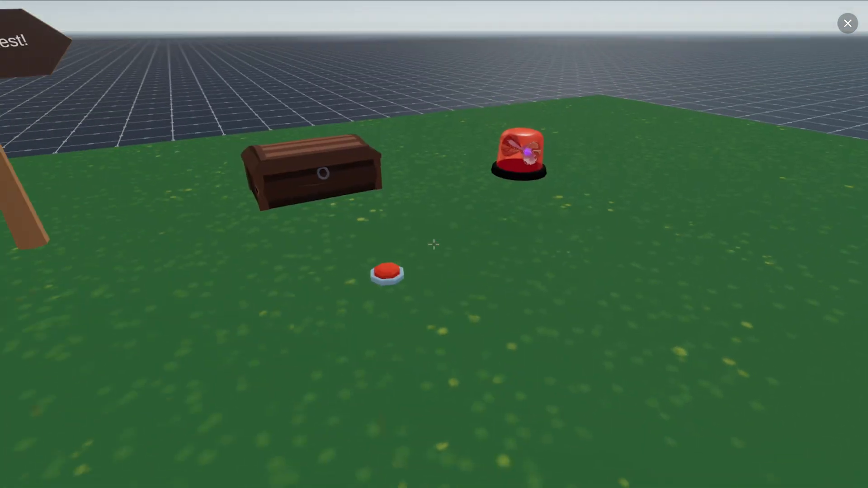
pyautogui.click(429, 247)
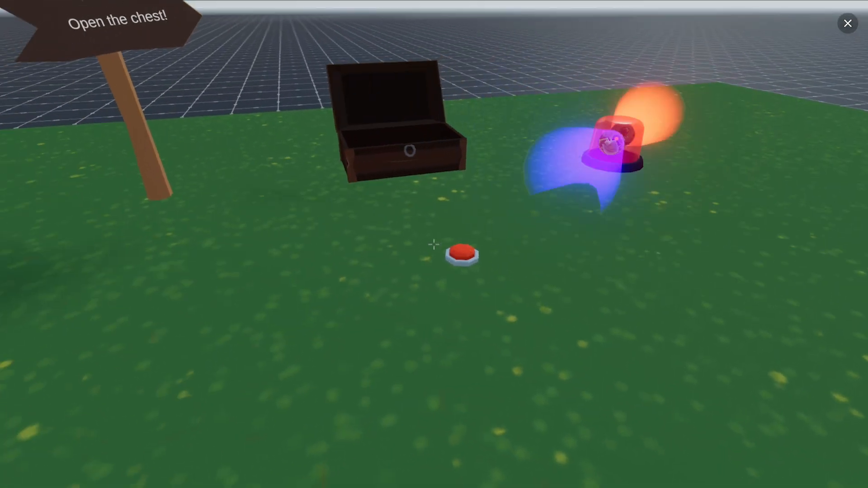
pyautogui.press('Escape')
# Search the assets for "pillar" and place the Rising pillar on the ground near the middle of the scene.
pyautogui.click(371, 234)
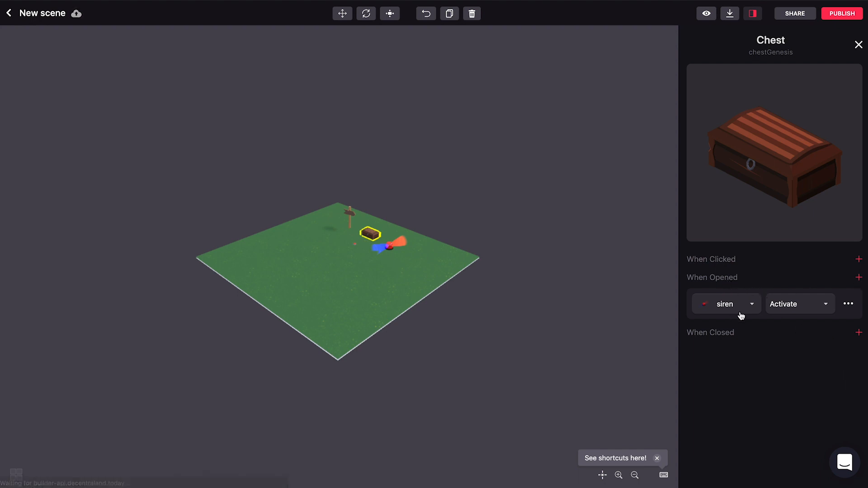
pyautogui.click(859, 44)
pyautogui.moveTo(722, 61); pyautogui.dragTo(676, 64)
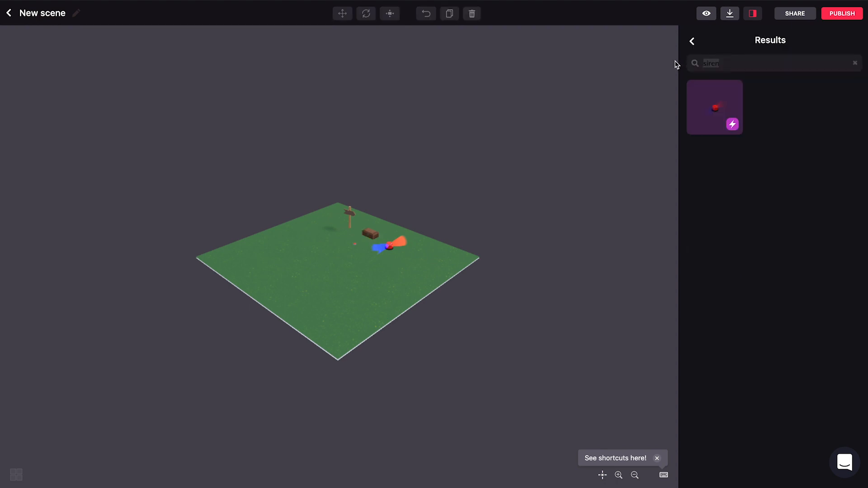
pyautogui.write('pillar')
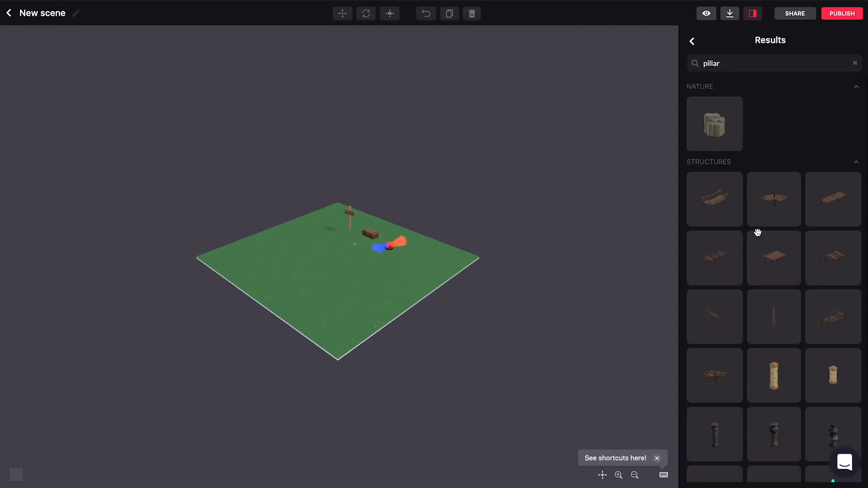
pyautogui.scroll(-3, 758, 232)
pyautogui.moveTo(722, 473); pyautogui.dragTo(341, 263)
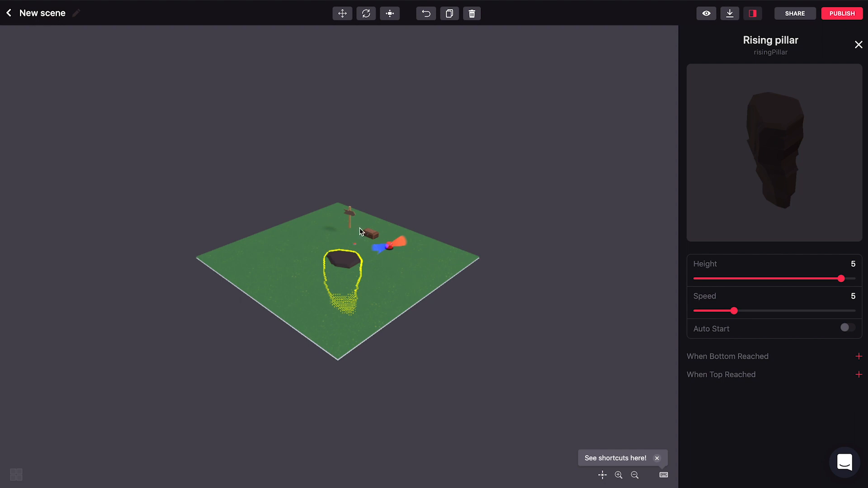
# Add a second When Opened action to the chest that targets risingPillar with Rise.
pyautogui.click(370, 233)
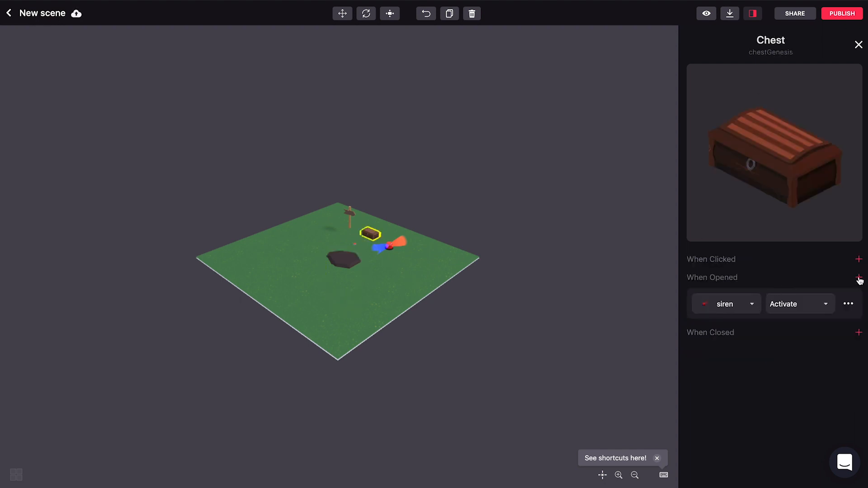
pyautogui.click(859, 278)
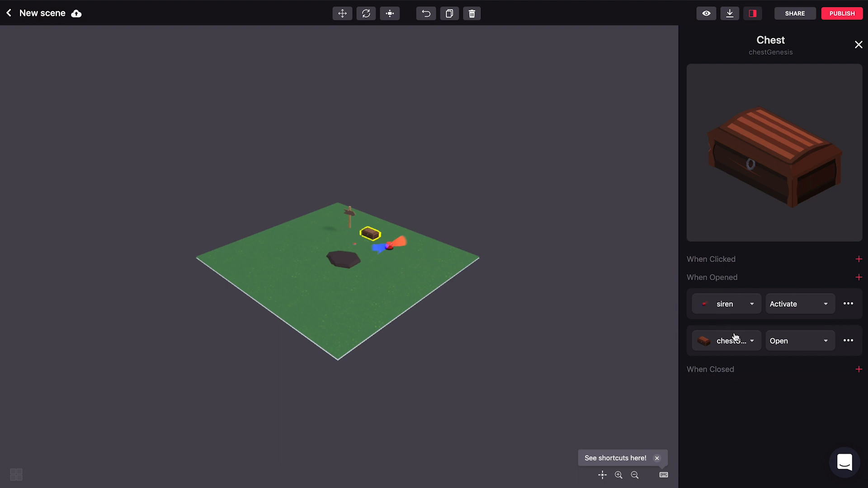
pyautogui.click(752, 343)
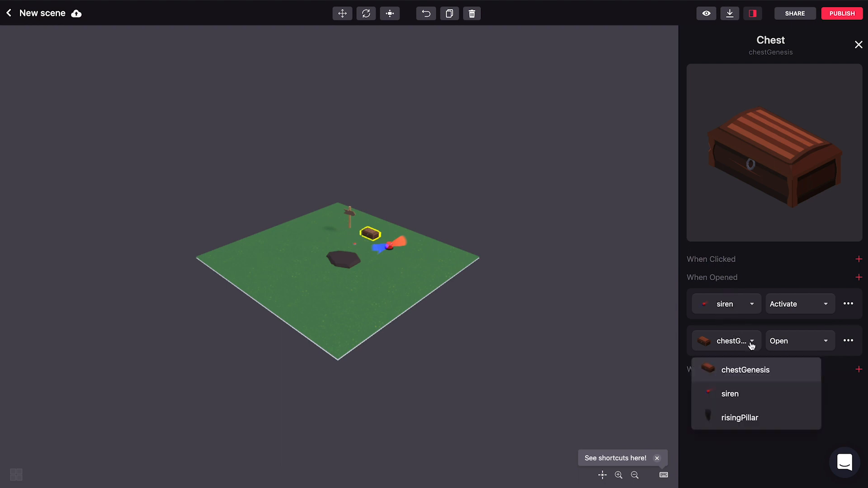
pyautogui.click(739, 419)
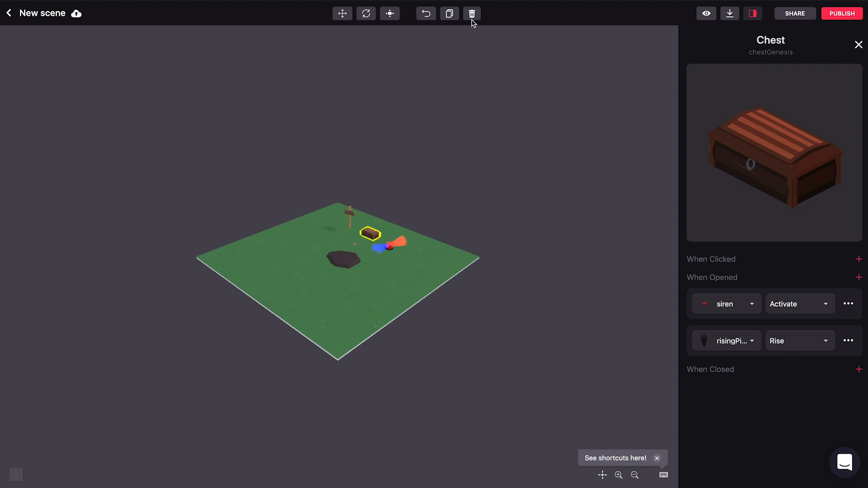
# Preview the scene, open the chest with the red button to test the siren and rising pillar, and leave the preview.
pyautogui.click(704, 14)
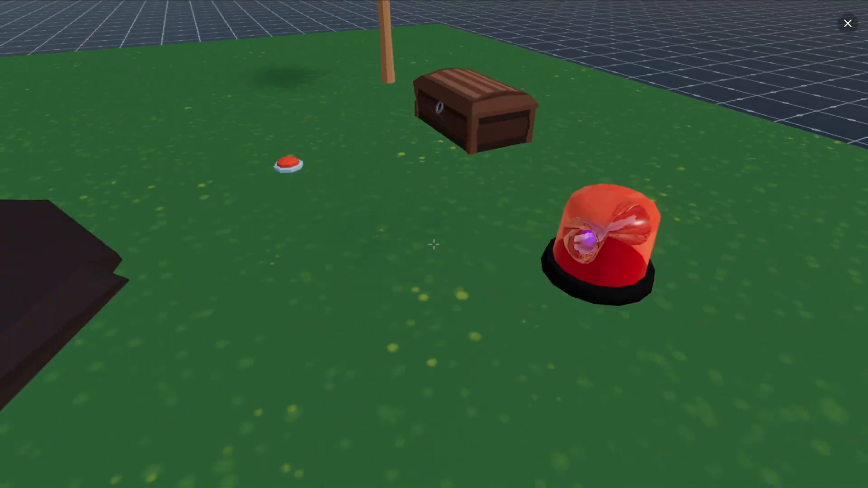
pyautogui.press('a')
pyautogui.press('w')
pyautogui.press('s')
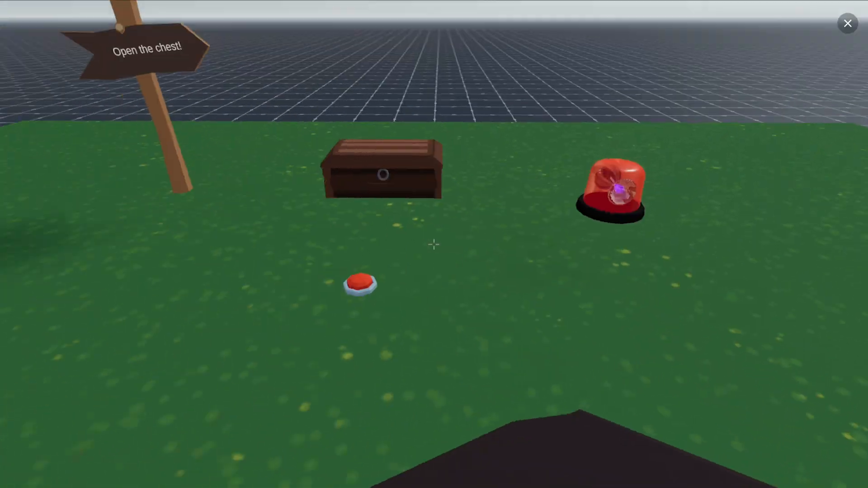
pyautogui.click(433, 244)
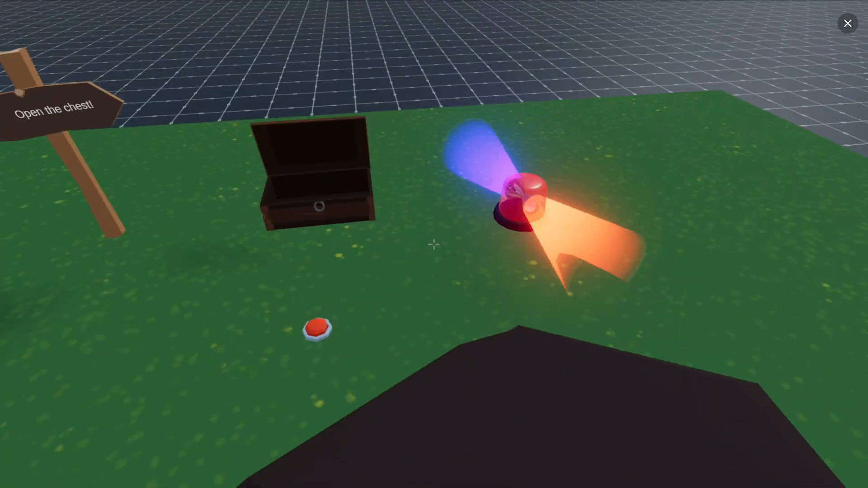
pyautogui.press('s')
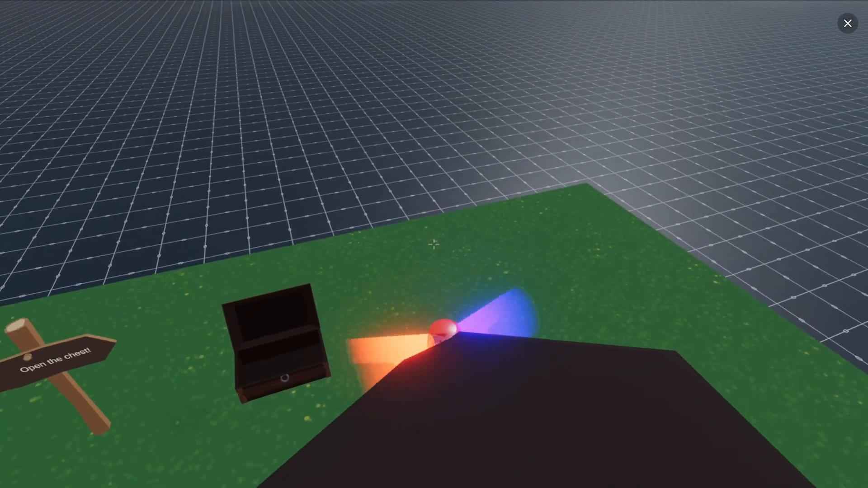
pyautogui.press('s')
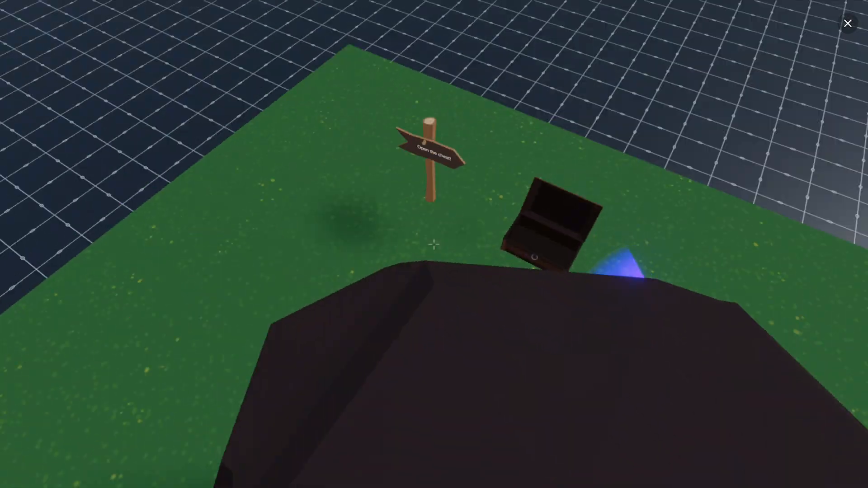
pyautogui.press('w')
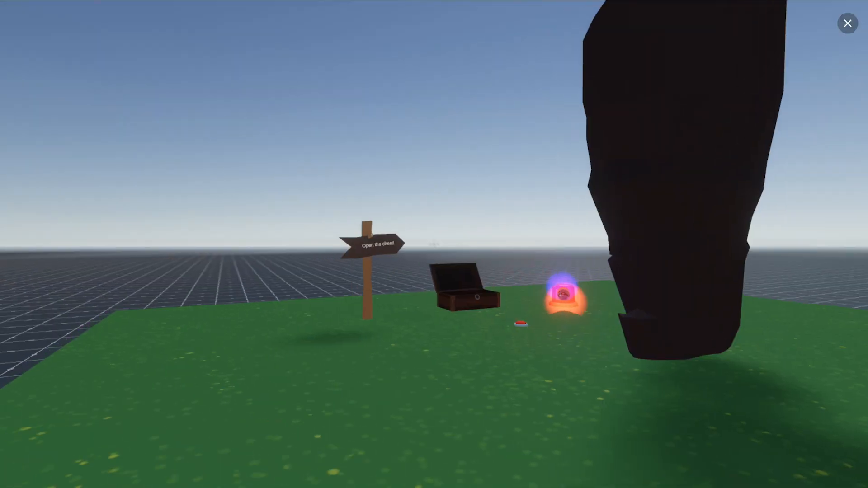
pyautogui.press('Escape')
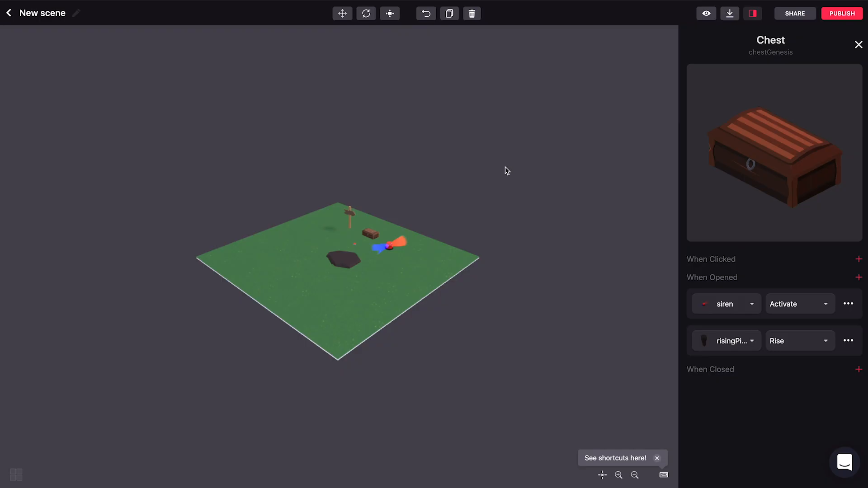